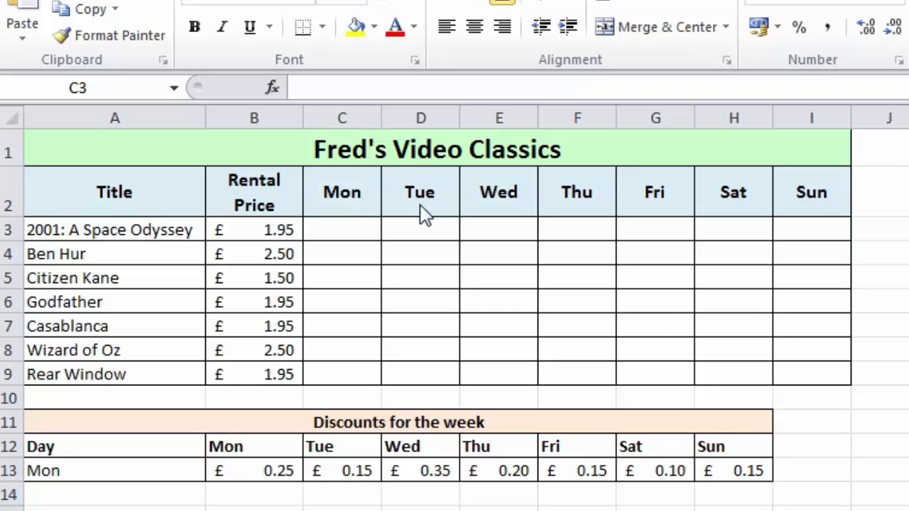
Enter =B3-B13 in C3 and fill it to I3, giving £1.70 down to £0.60.
{"action": "left_click", "coordinate": [340, 234]}
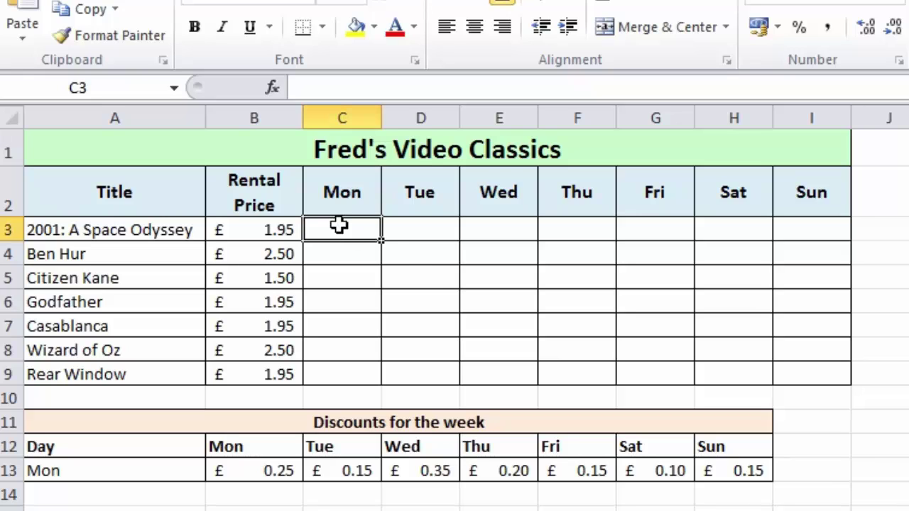
{"action": "type", "text": "="}
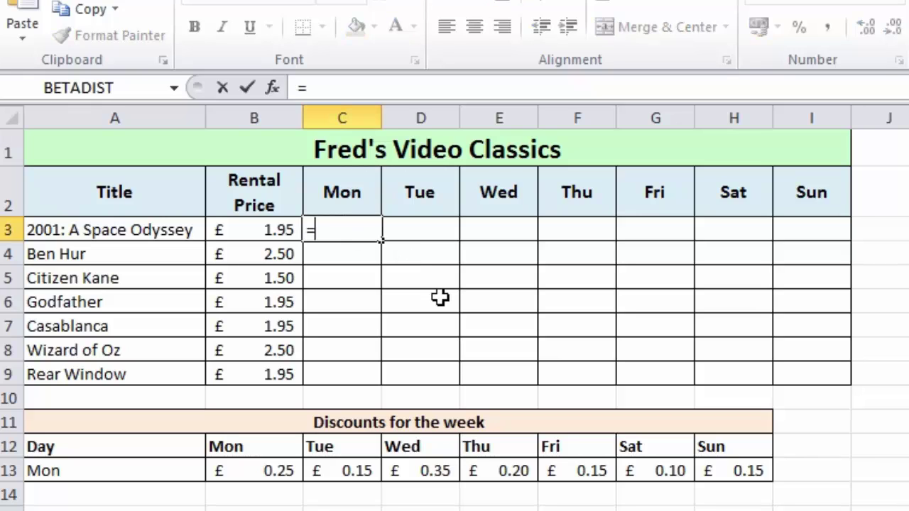
{"action": "left_click", "coordinate": [284, 229]}
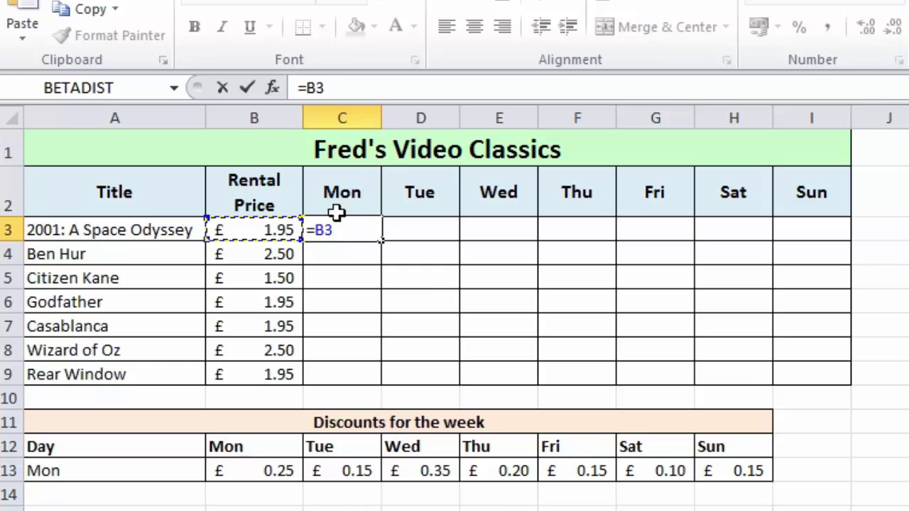
{"action": "type", "text": "-"}
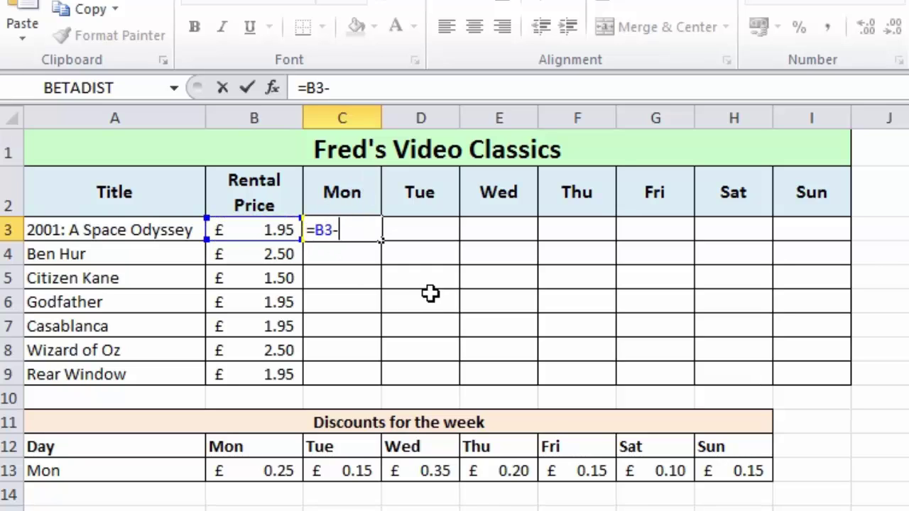
{"action": "left_click", "coordinate": [288, 465]}
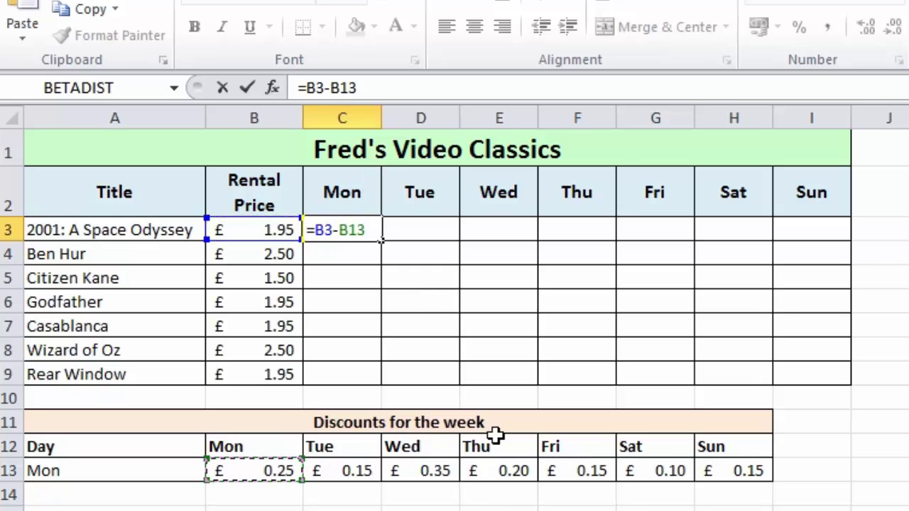
{"action": "key", "text": "Return"}
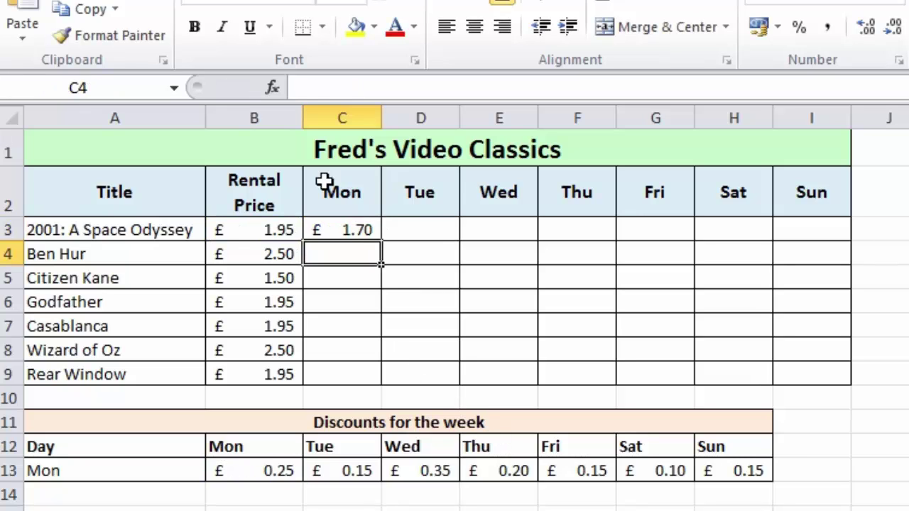
{"action": "left_click", "coordinate": [350, 230]}
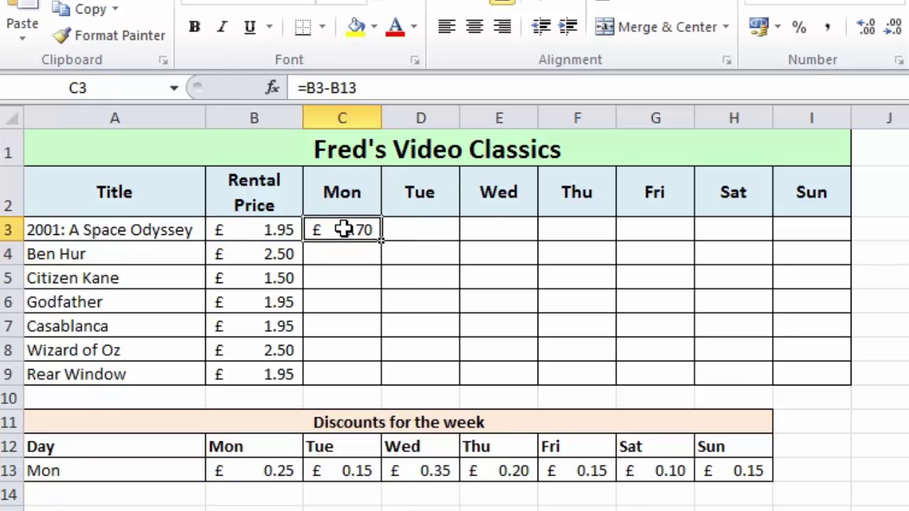
{"action": "left_click_drag", "start_coordinate": [384, 240], "coordinate": [816, 243]}
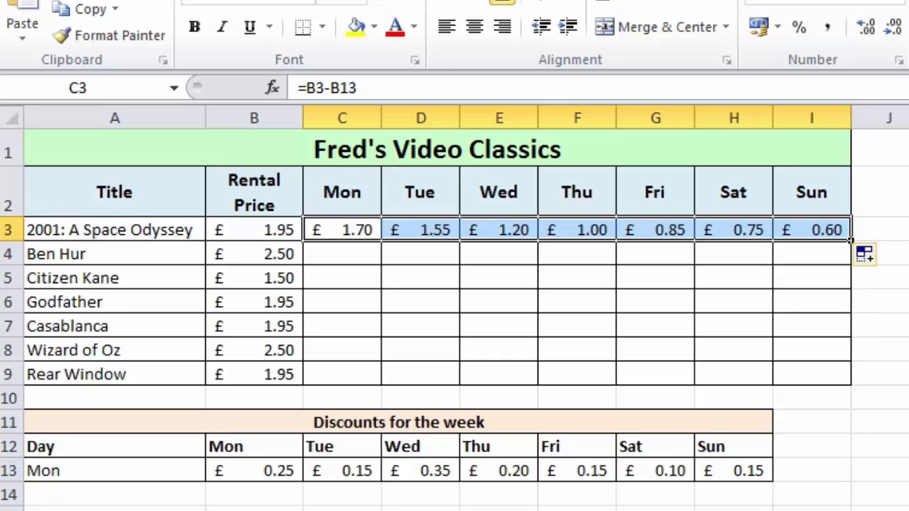
{"action": "left_click", "coordinate": [254, 230]}
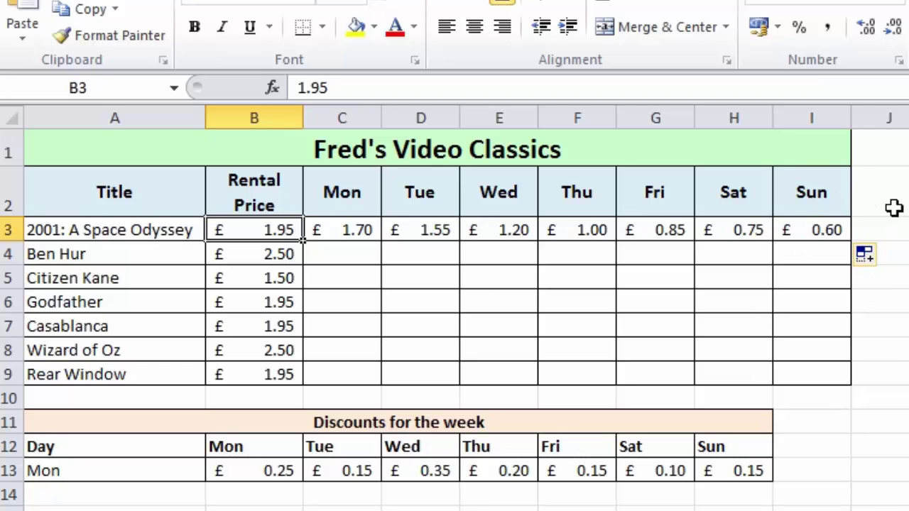
{"action": "left_click", "coordinate": [801, 231]}
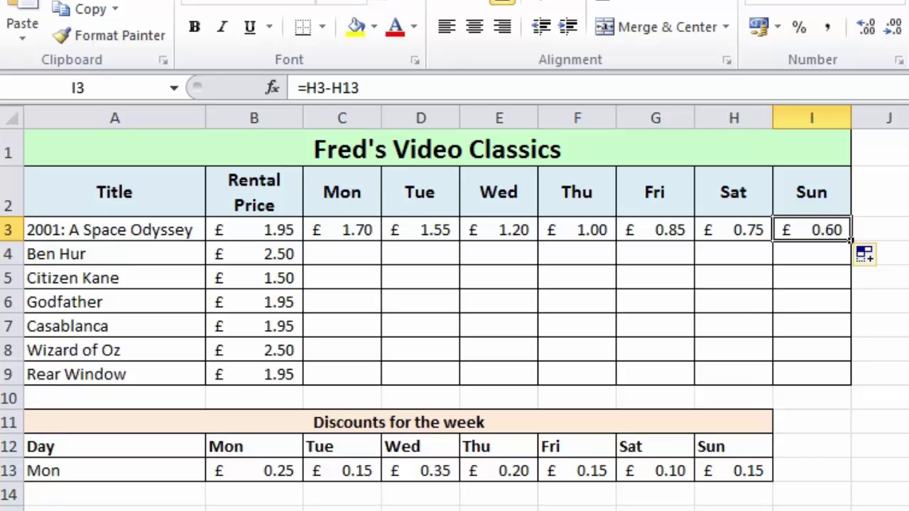
{"action": "left_click", "coordinate": [739, 226]}
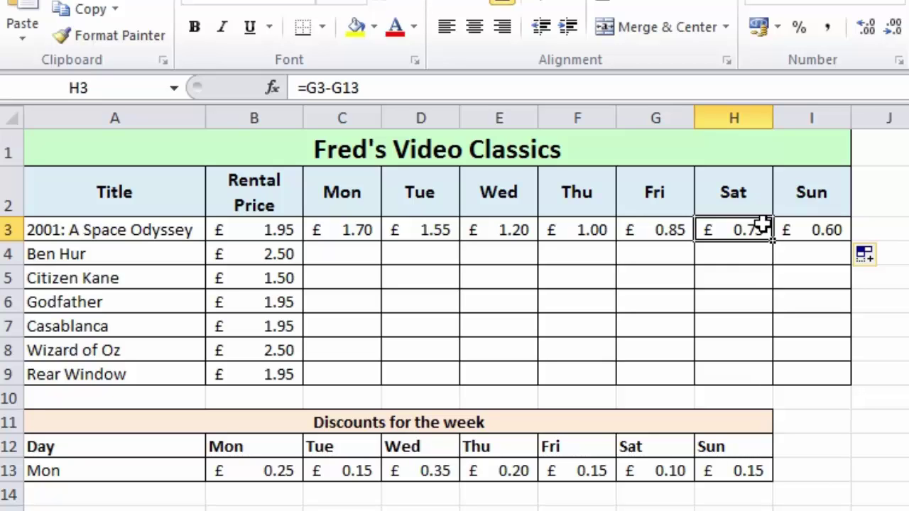
{"action": "key", "text": "Right"}
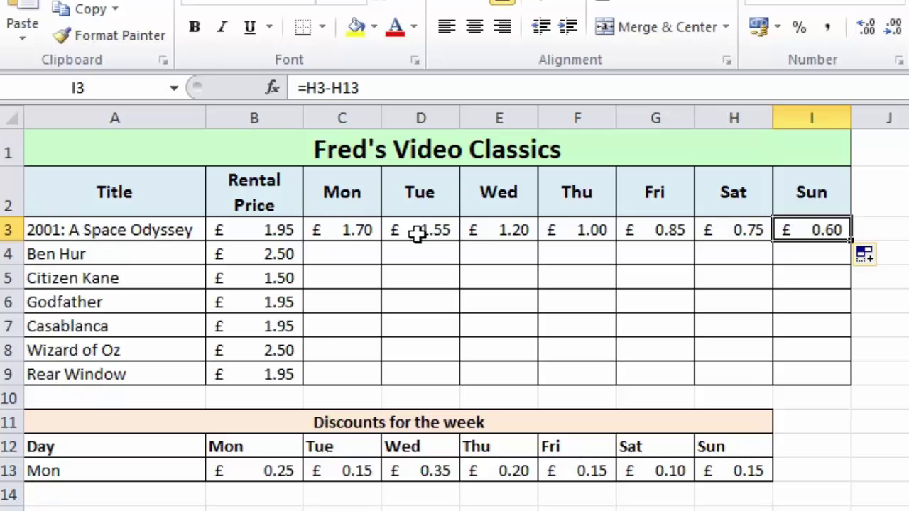
{"action": "left_click_drag", "start_coordinate": [353, 231], "coordinate": [804, 225]}
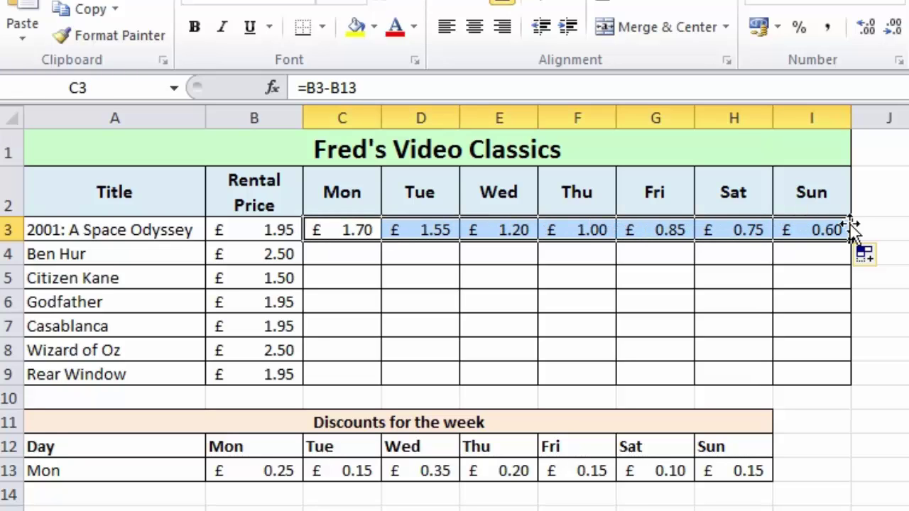
Clear the row 3 prices and start C3 as =$B3-, locking only column B.
{"action": "key", "text": "Delete"}
{"action": "left_click", "coordinate": [345, 223]}
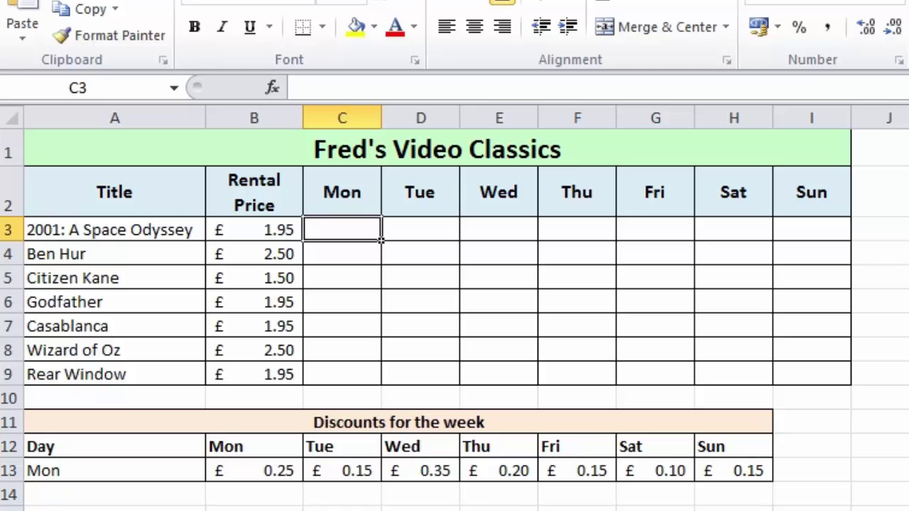
{"action": "type", "text": "="}
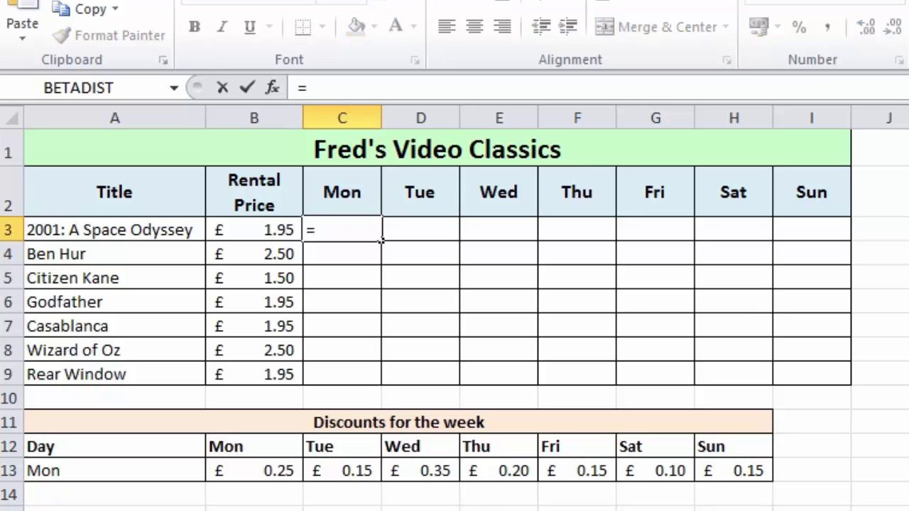
{"action": "left_click", "coordinate": [274, 233]}
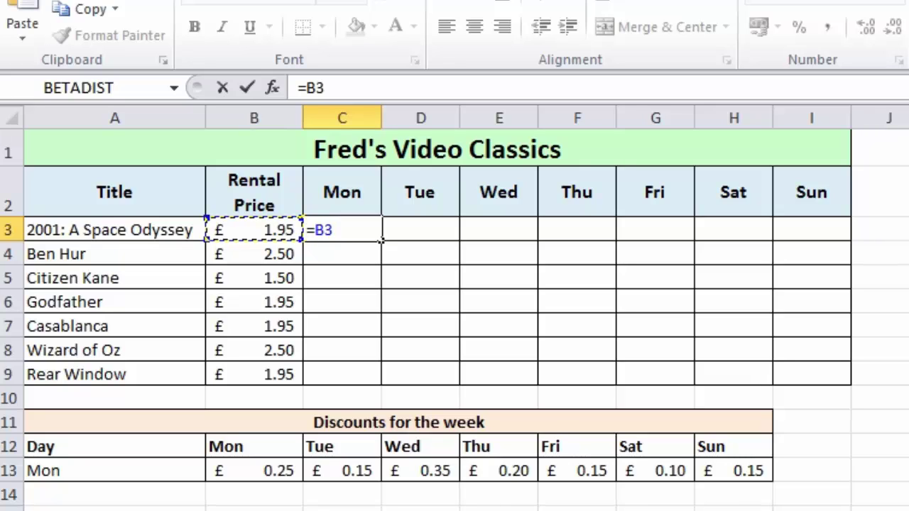
{"action": "key", "text": "F4"}
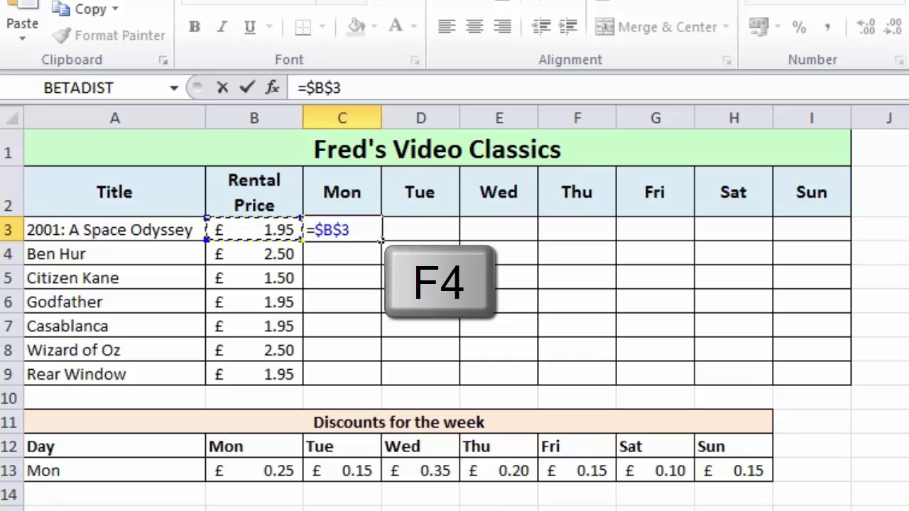
{"action": "key", "text": "F4"}
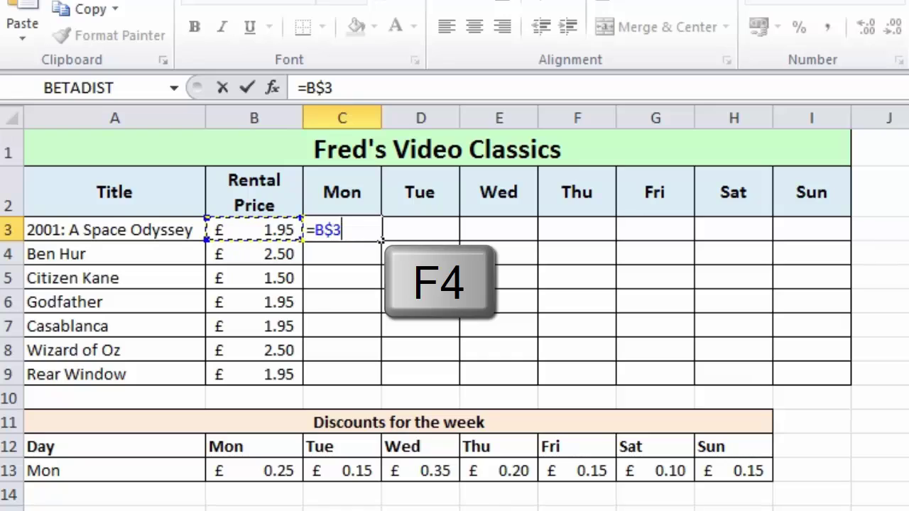
{"action": "key", "text": "F4"}
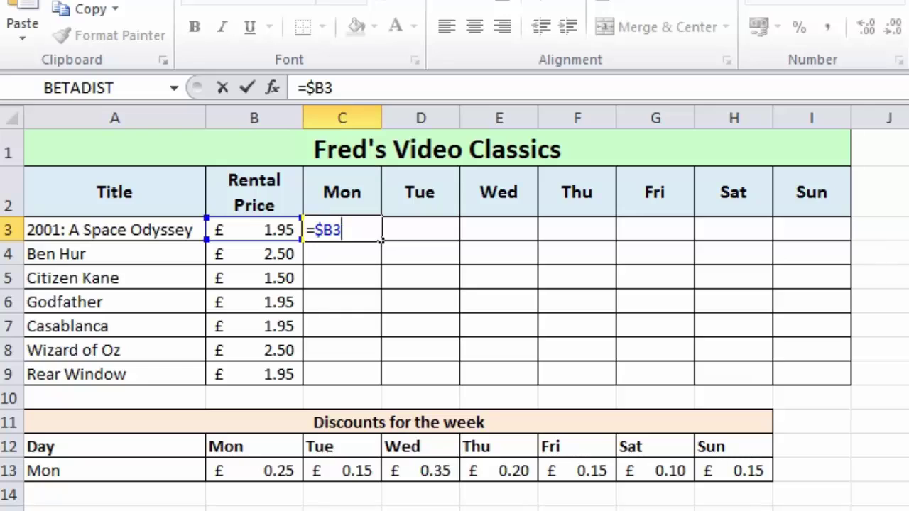
{"action": "type", "text": "-"}
Complete C3 as =$B3-B$13, locking row 13, and confirm it to show £1.70.
{"action": "left_click", "coordinate": [245, 477]}
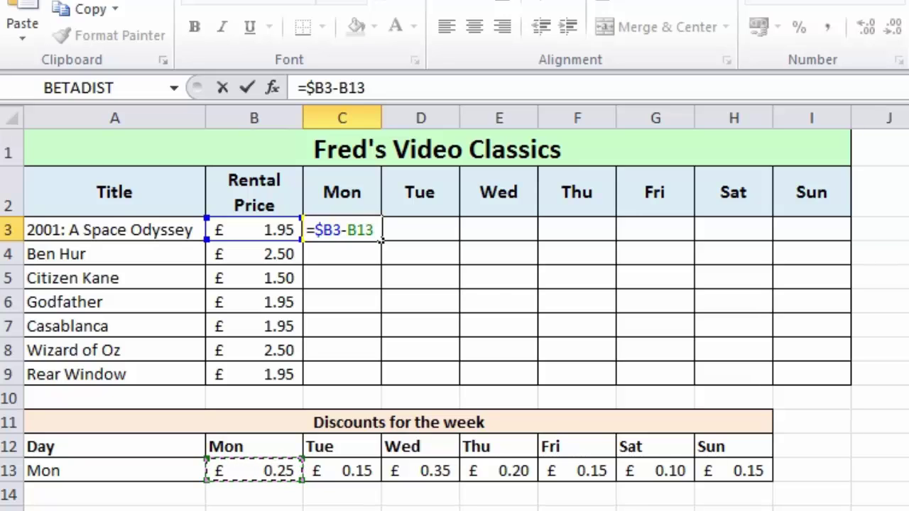
{"action": "key", "text": "F4"}
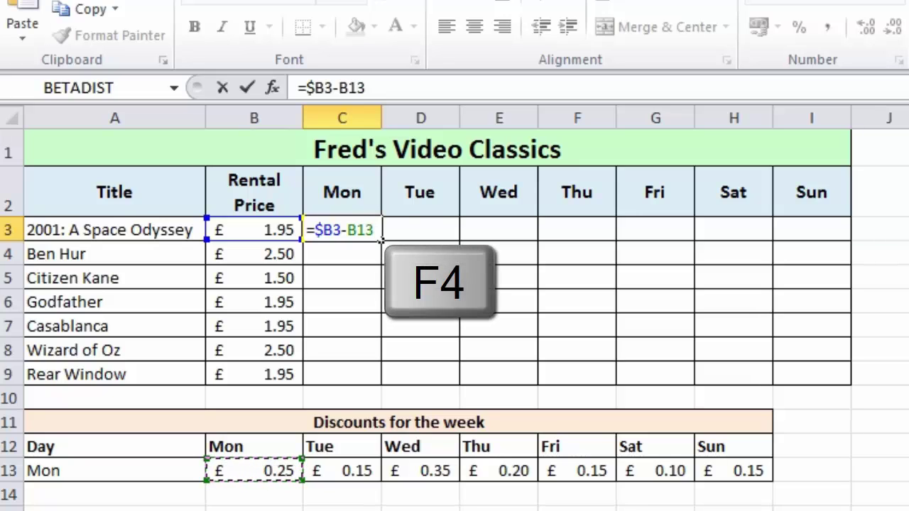
{"action": "key", "text": "F4"}
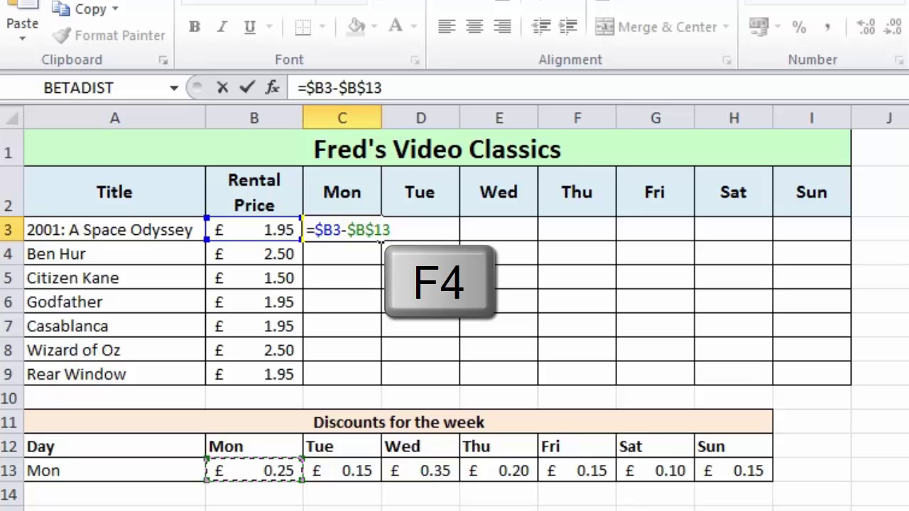
{"action": "key", "text": "F4"}
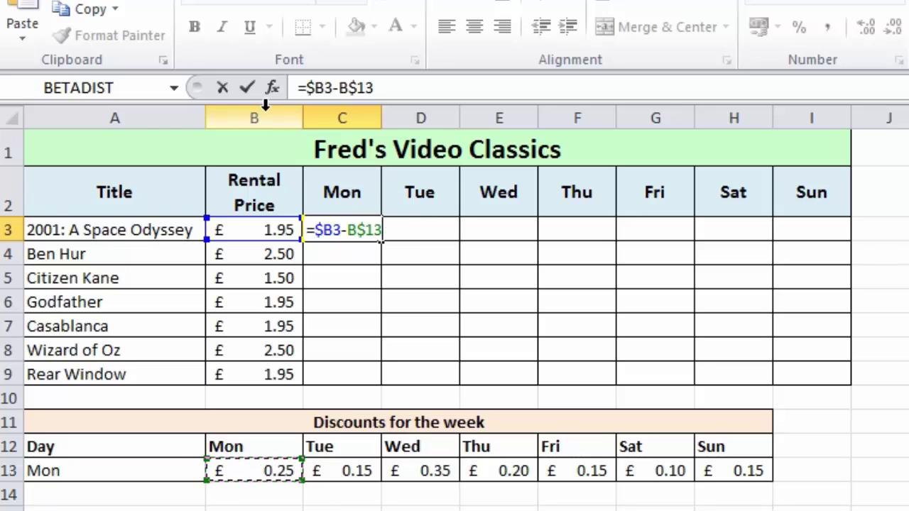
{"action": "left_click", "coordinate": [247, 87]}
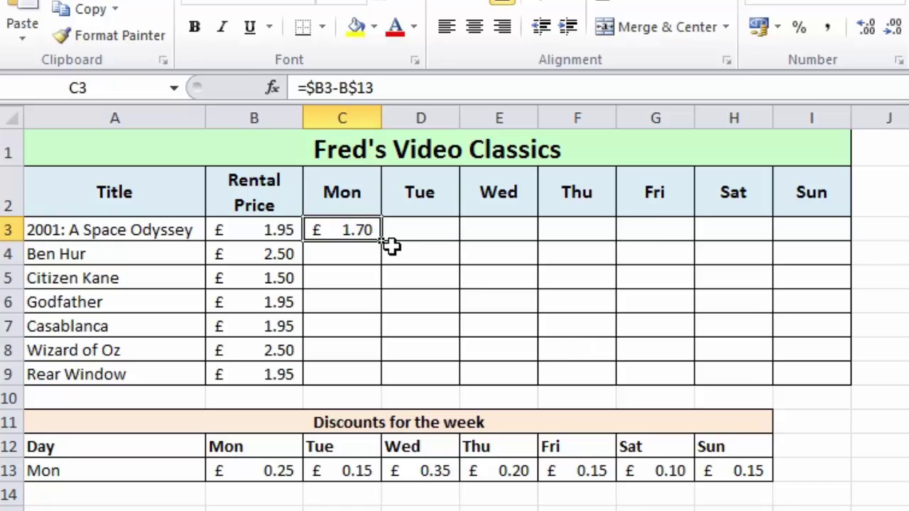
Fill the C3 formula across to I3 and down to row 9.
{"action": "left_click_drag", "start_coordinate": [379, 241], "coordinate": [820, 248]}
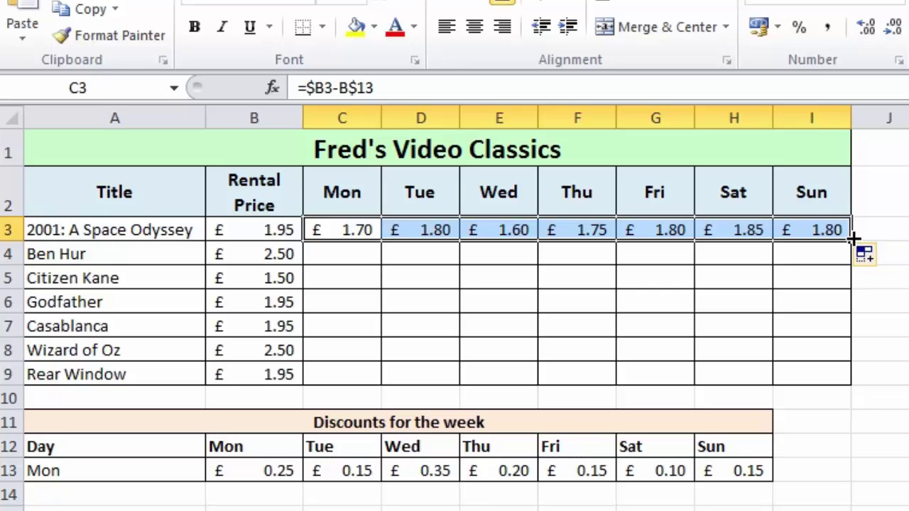
{"action": "left_click_drag", "start_coordinate": [853, 240], "coordinate": [855, 384]}
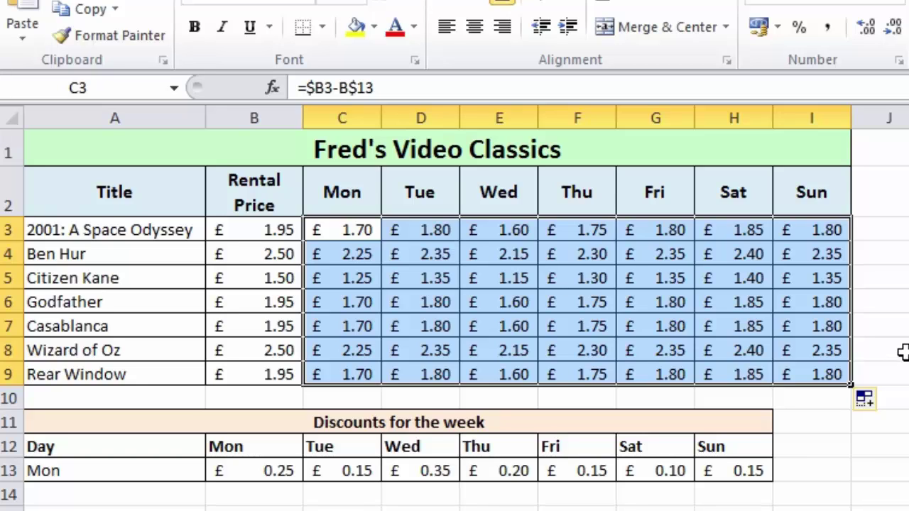
Check H8's copied formula, then undo the fill down so only row 3 remains.
{"action": "left_click", "coordinate": [756, 347]}
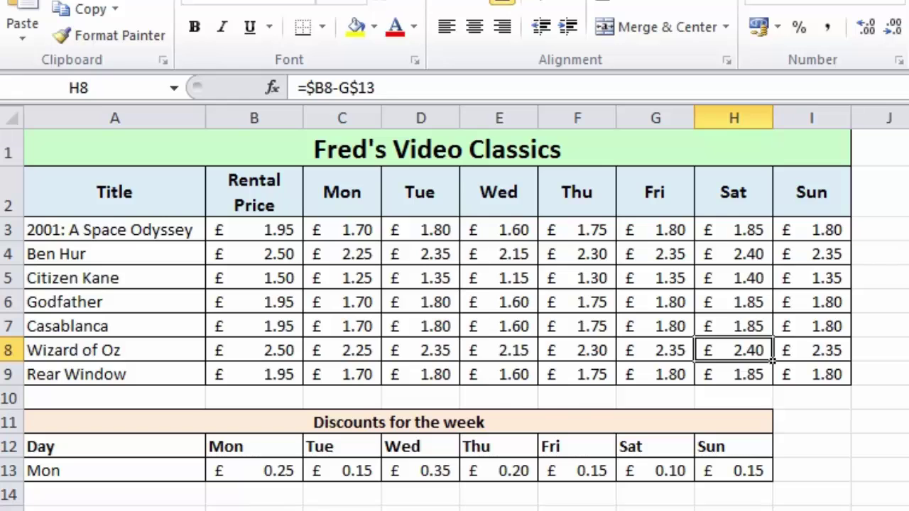
{"action": "key", "text": "ctrl+z"}
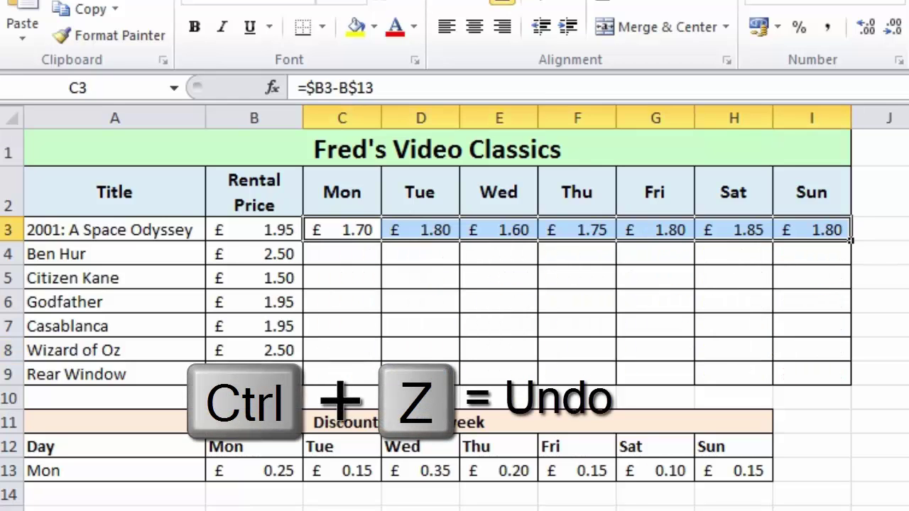
Undo the fill across, leaving only C3, and copy its =$B3-B$13 formula.
{"action": "key", "text": "ctrl+z"}
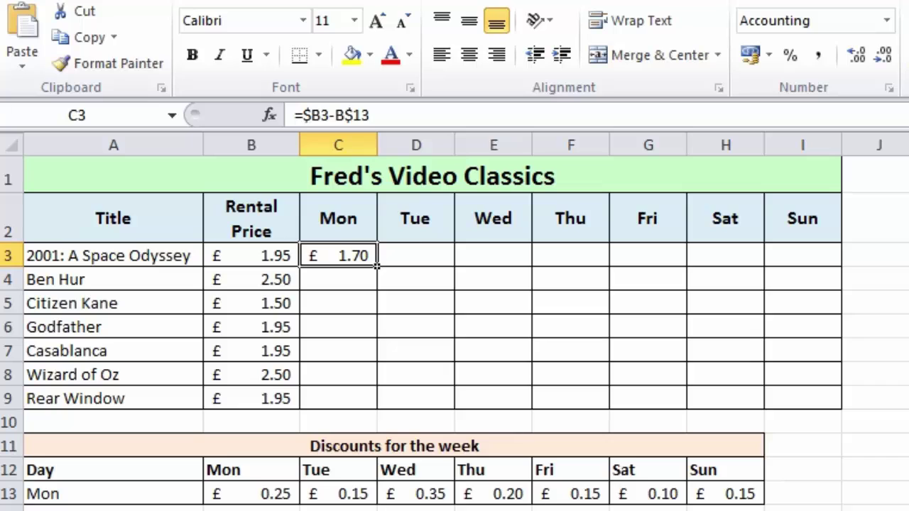
{"action": "left_click", "coordinate": [94, 44]}
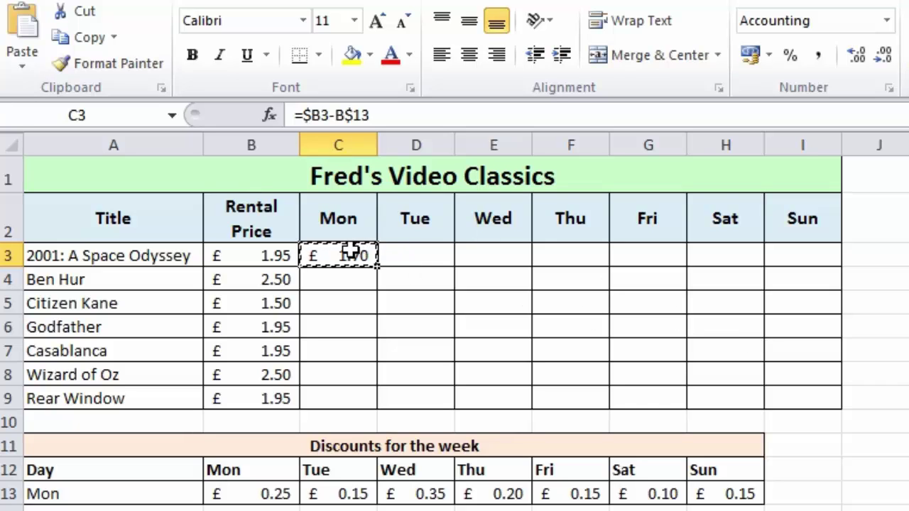
Paste the copied C3 formula into C3:I9, e.g. Ben Hur £2.25 Monday.
{"action": "left_click_drag", "start_coordinate": [350, 252], "coordinate": [824, 405]}
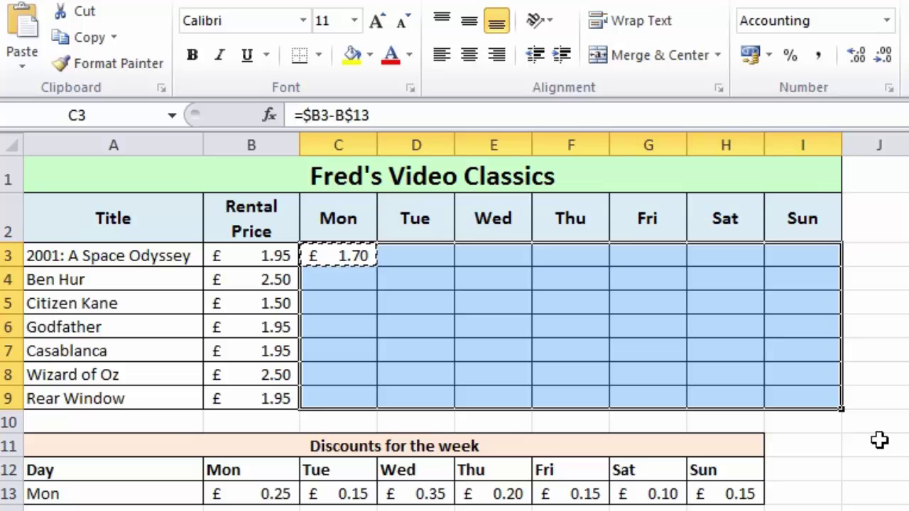
{"action": "key", "text": "ctrl+v"}
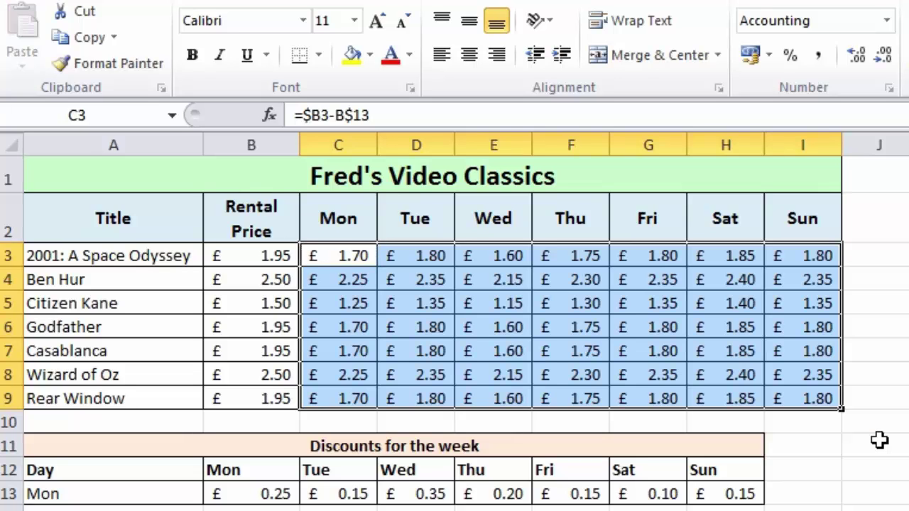